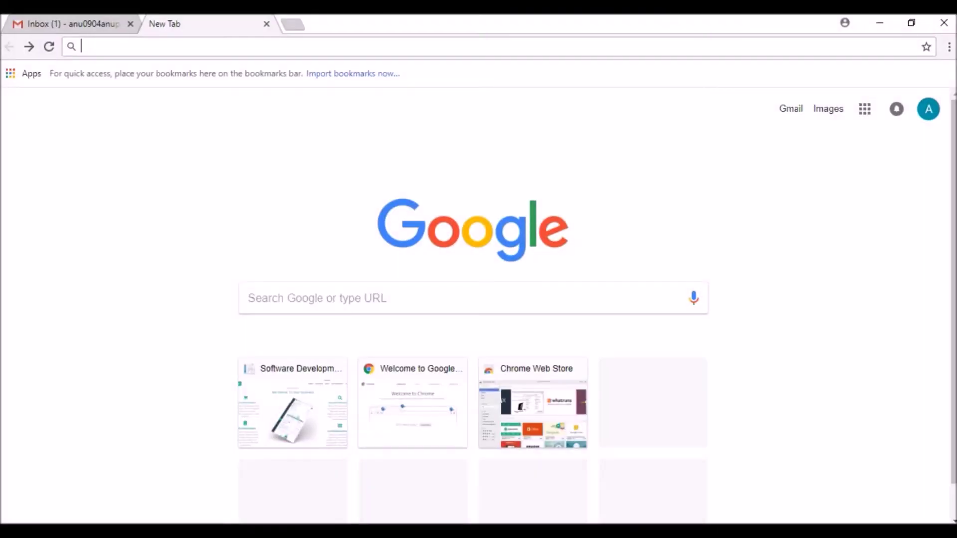
text(www)
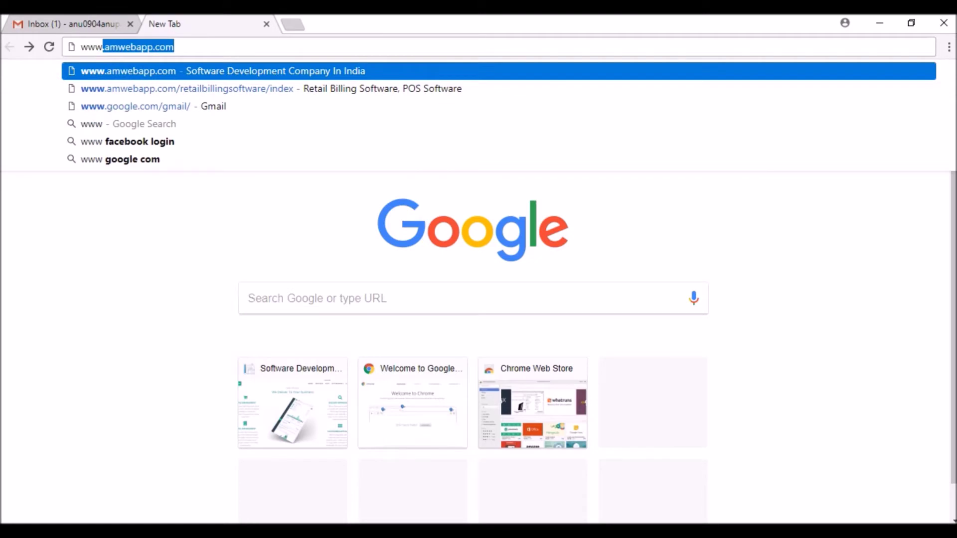
Load the amwebapp.com site and bring its Services section into view
key(Return)
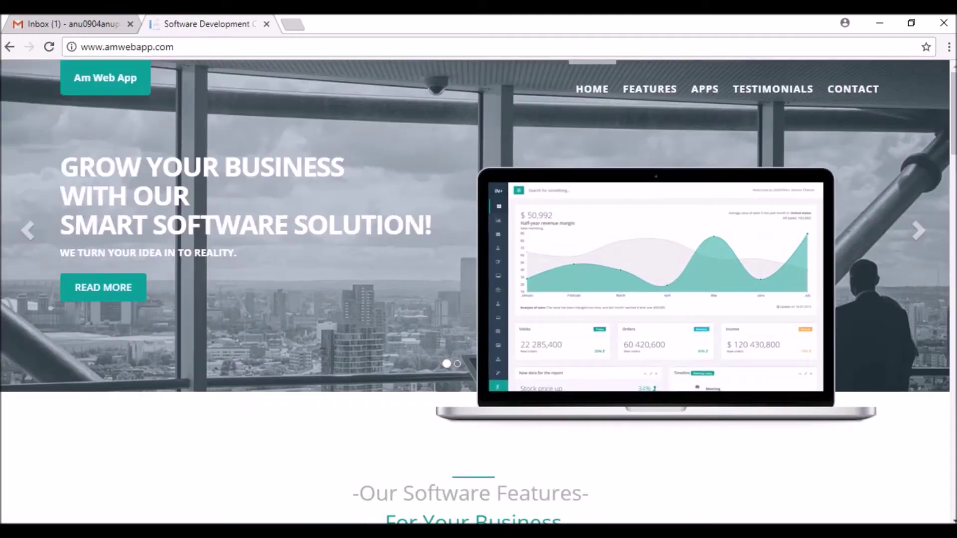
click(704, 88)
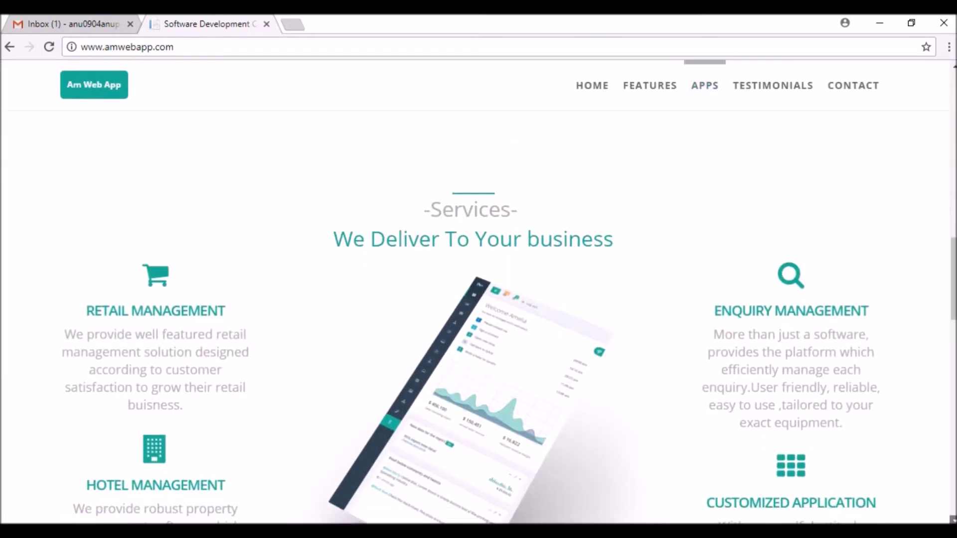
scroll(478, 299, down, 1)
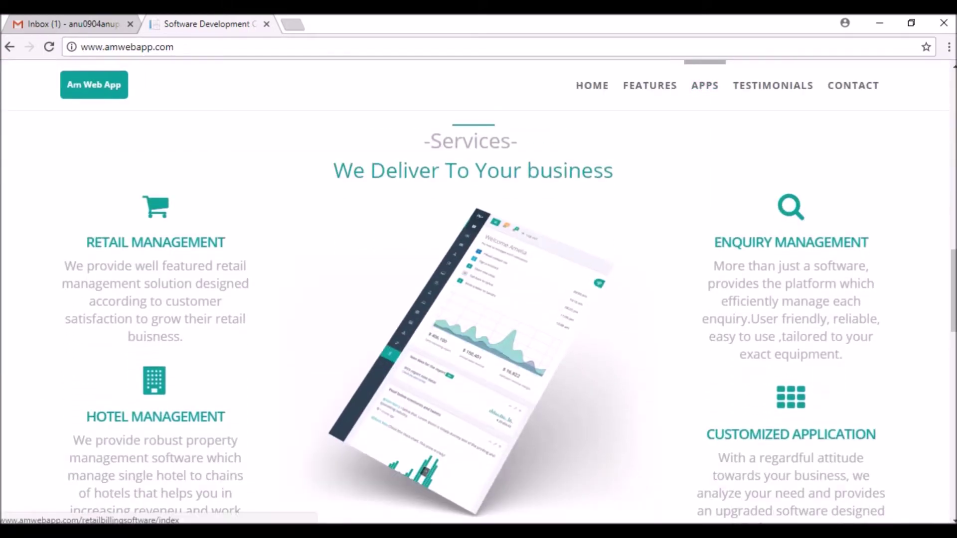
Go to the Retail Billing Software page and jump to its pricing plans
click(424, 470)
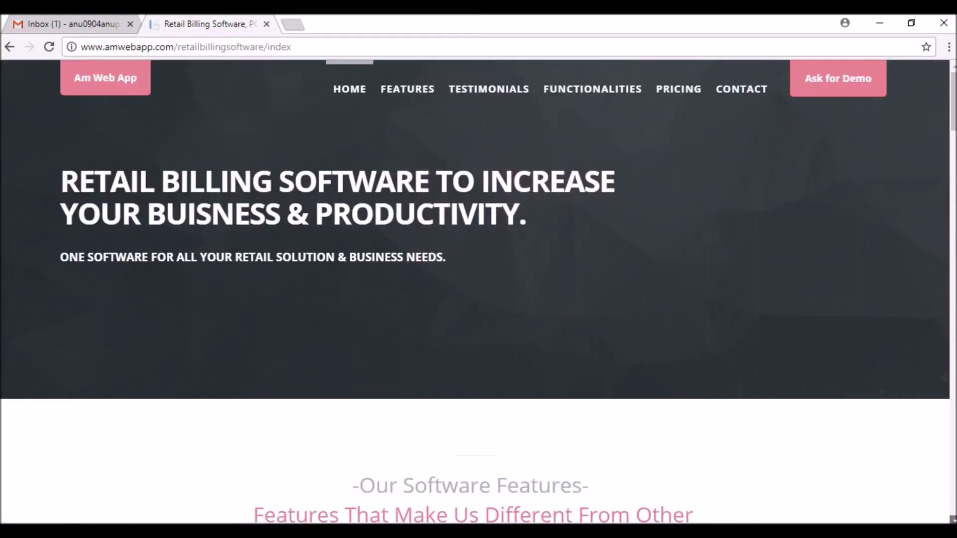
scroll(478, 300, down, 1)
scroll(479, 299, down, 1)
scroll(478, 300, down, 1)
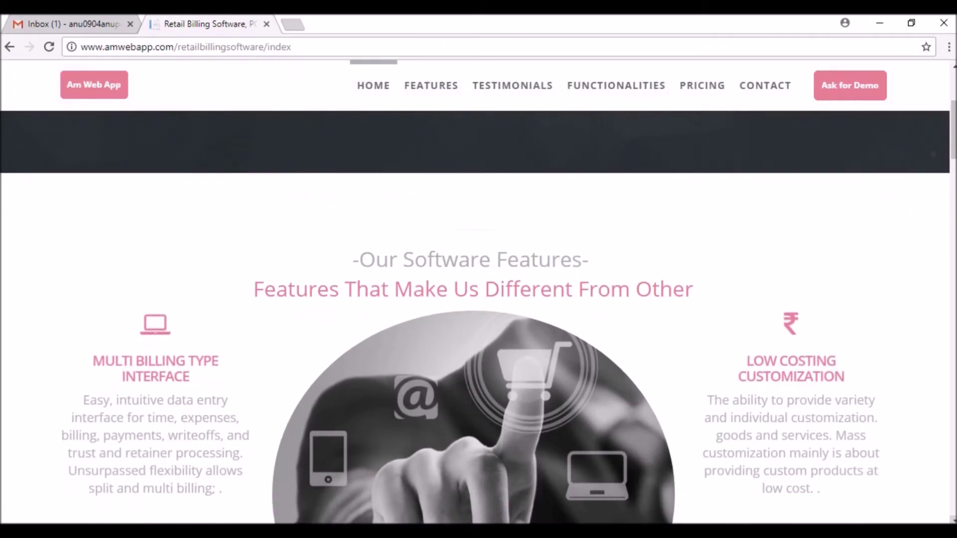
scroll(479, 299, down, 1)
scroll(478, 299, down, 1)
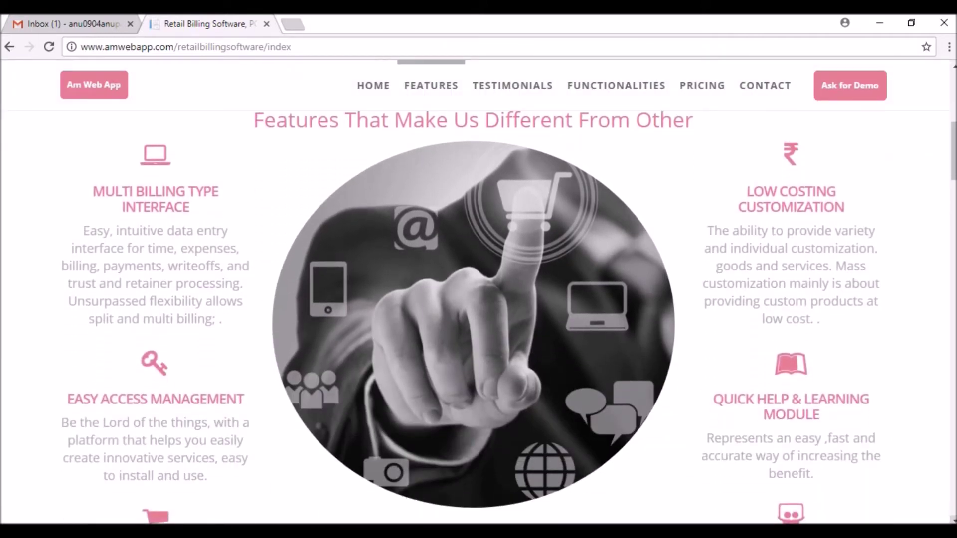
scroll(479, 299, down, 2)
scroll(478, 299, down, 1)
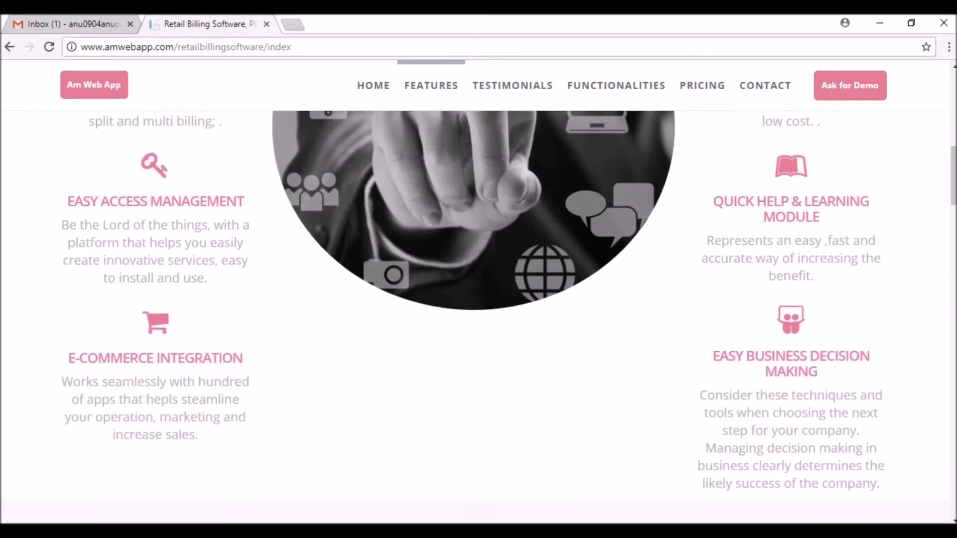
scroll(479, 299, down, 1)
scroll(479, 299, down, 1)
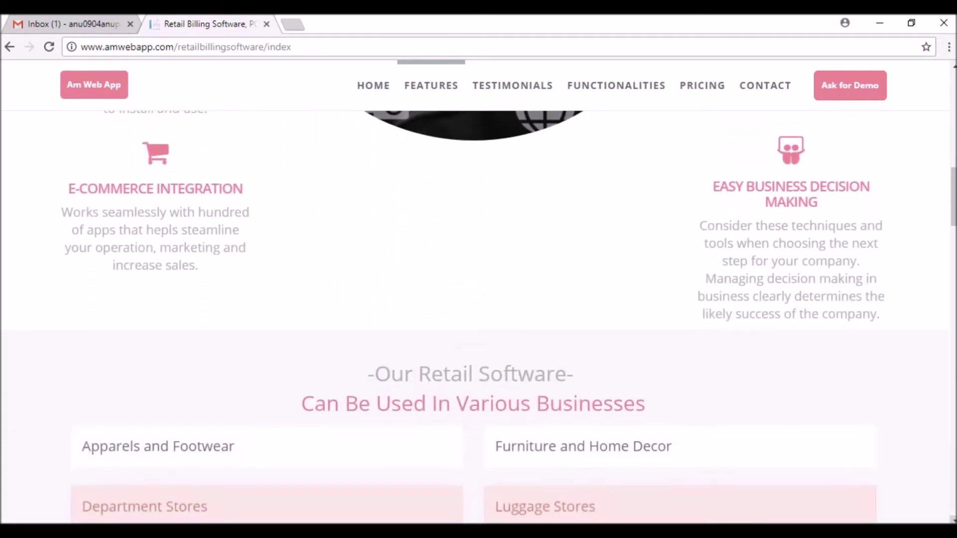
scroll(478, 318, down, 1)
scroll(479, 317, down, 1)
scroll(479, 318, down, 1)
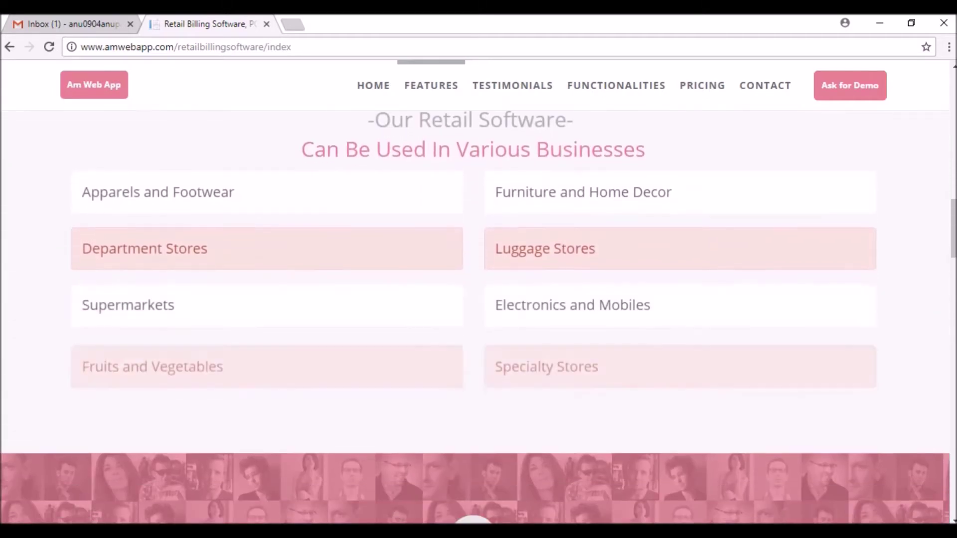
click(702, 85)
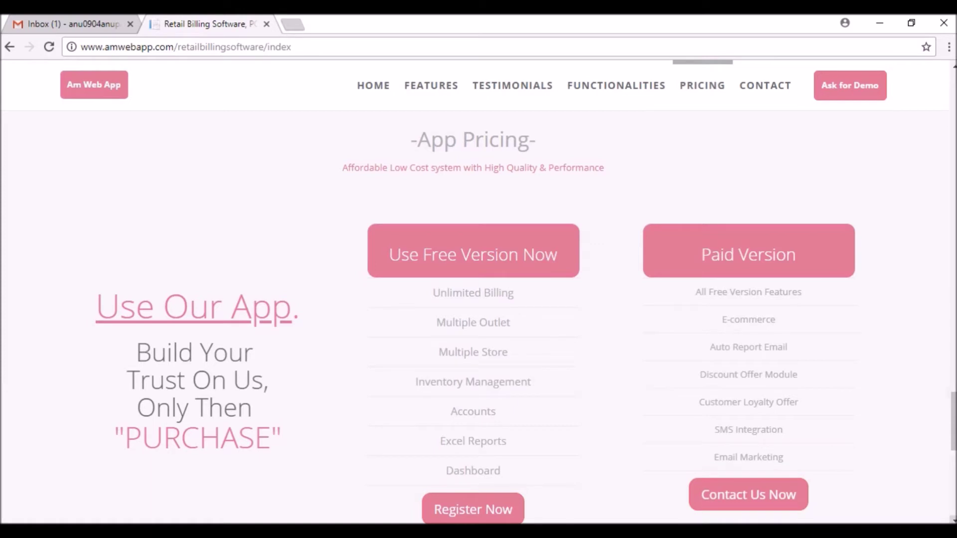
scroll(479, 318, down, 1)
Start registering for the free version and focus the name field
click(472, 425)
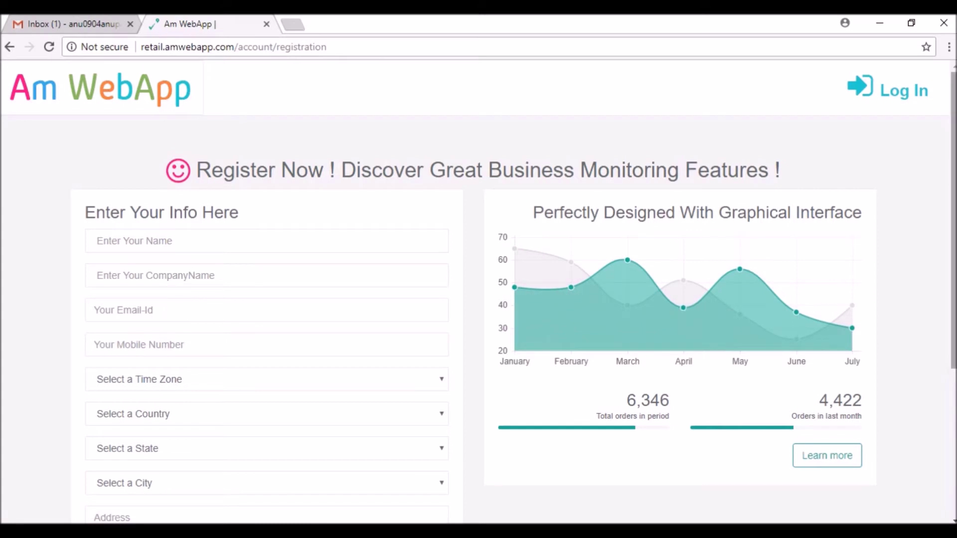
scroll(479, 291, down, 3)
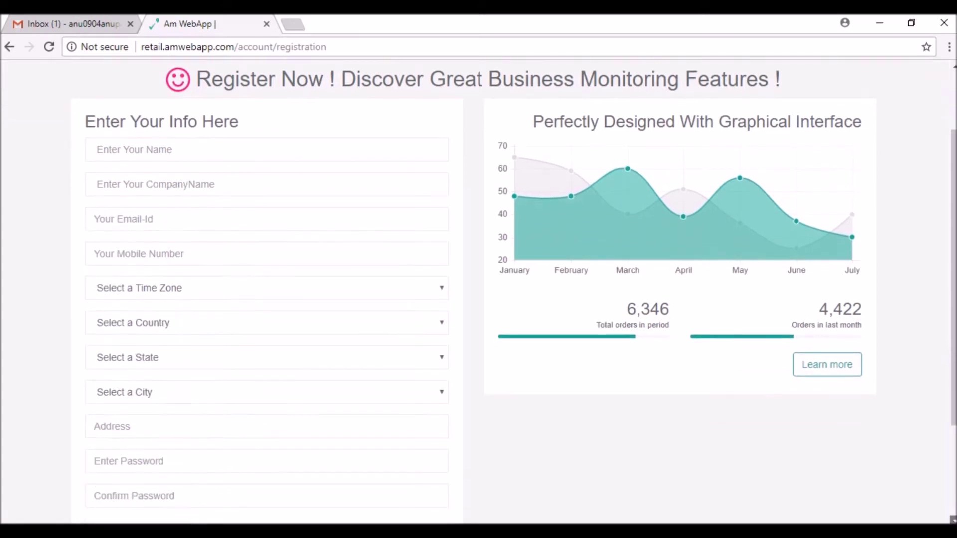
key(Tab)
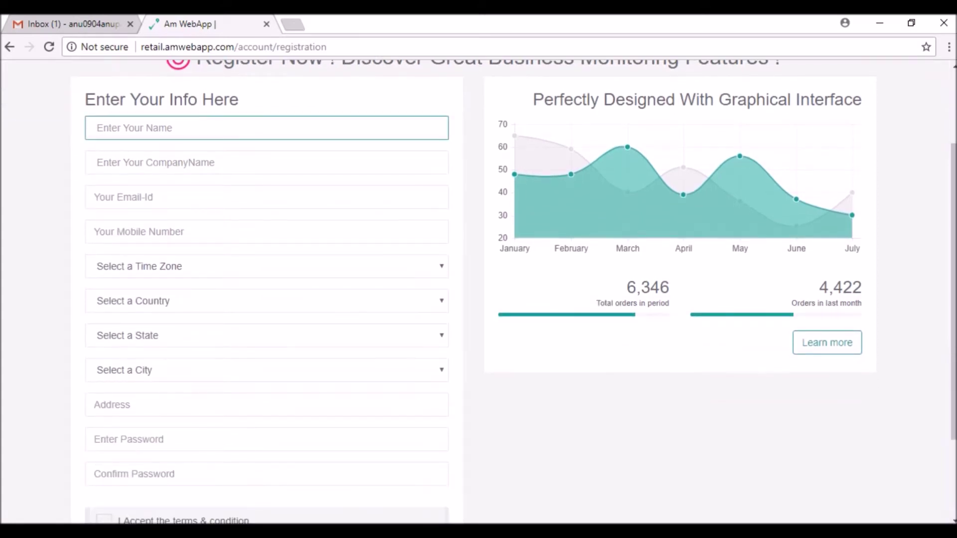
text(Anupama)
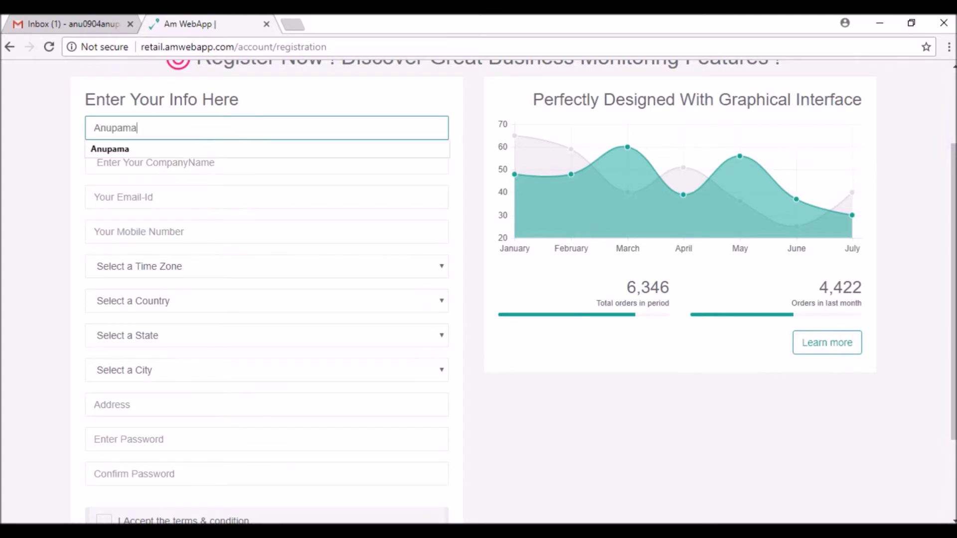
Enter name, company, email and mobile number, then choose India Standard Time as time zone
key(Tab)
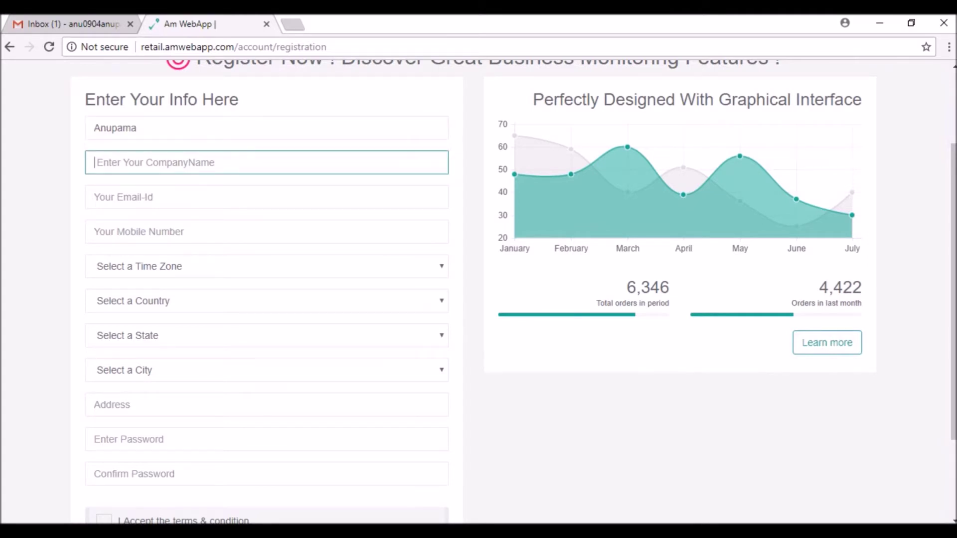
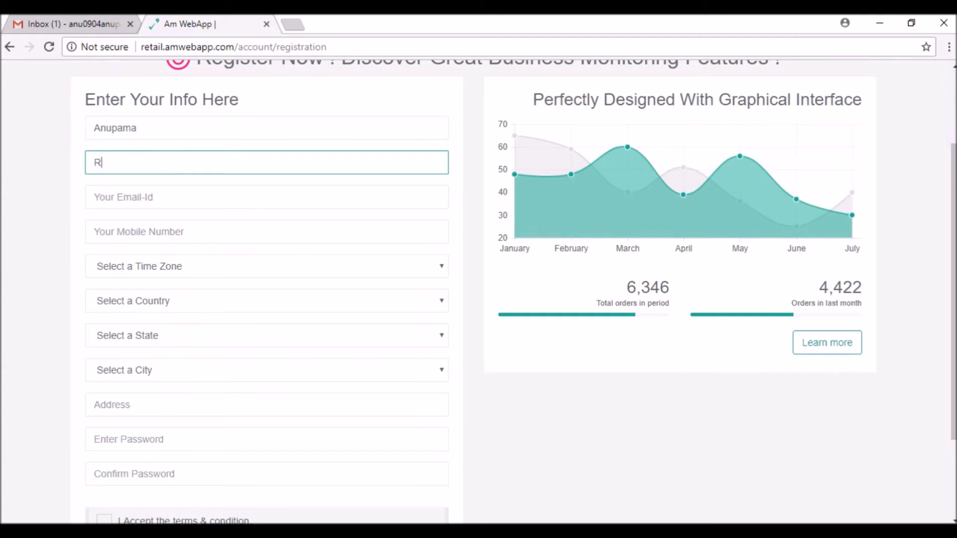
key(Tab)
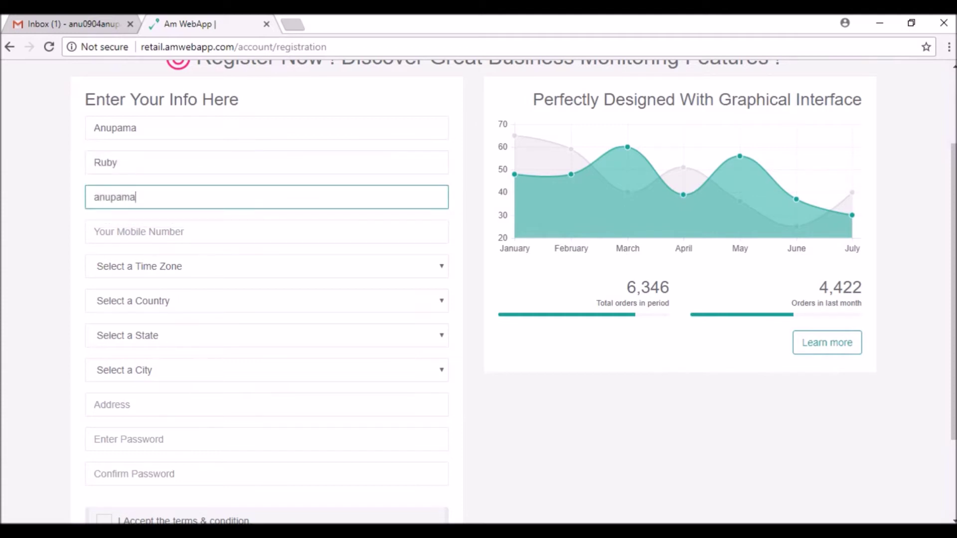
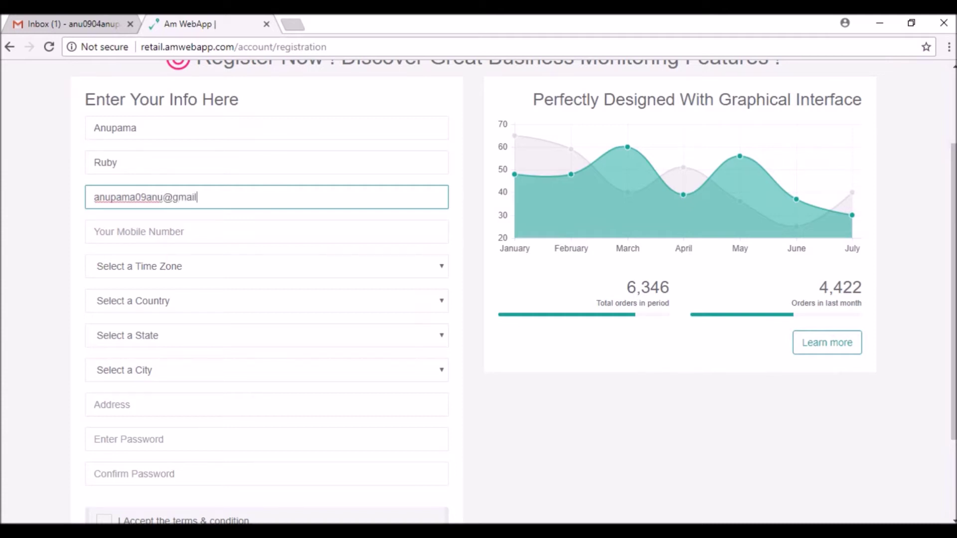
key(Tab)
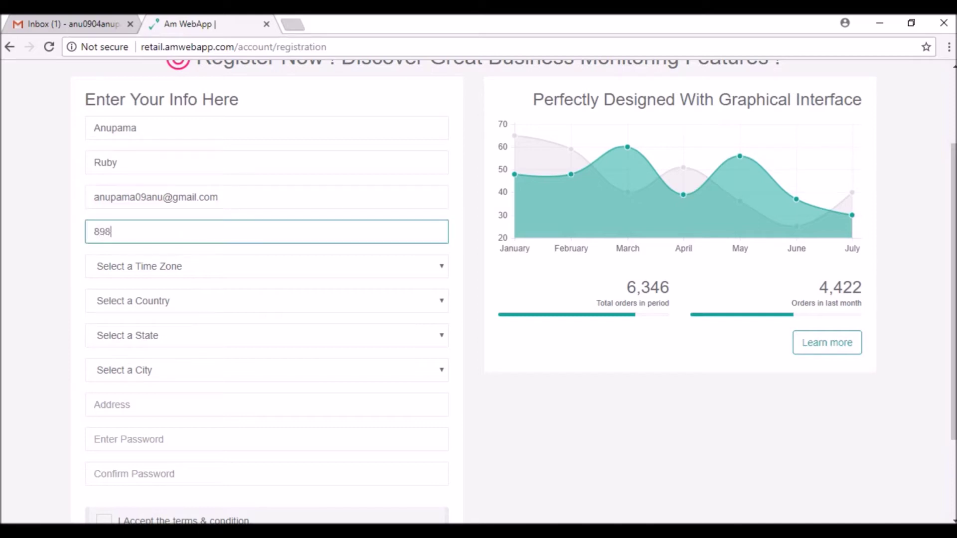
key(Tab)
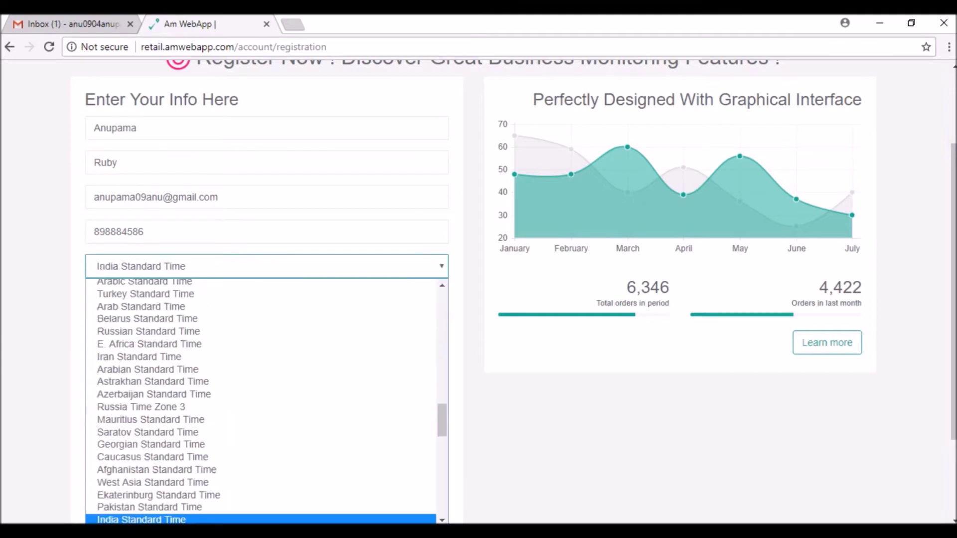
key(Return)
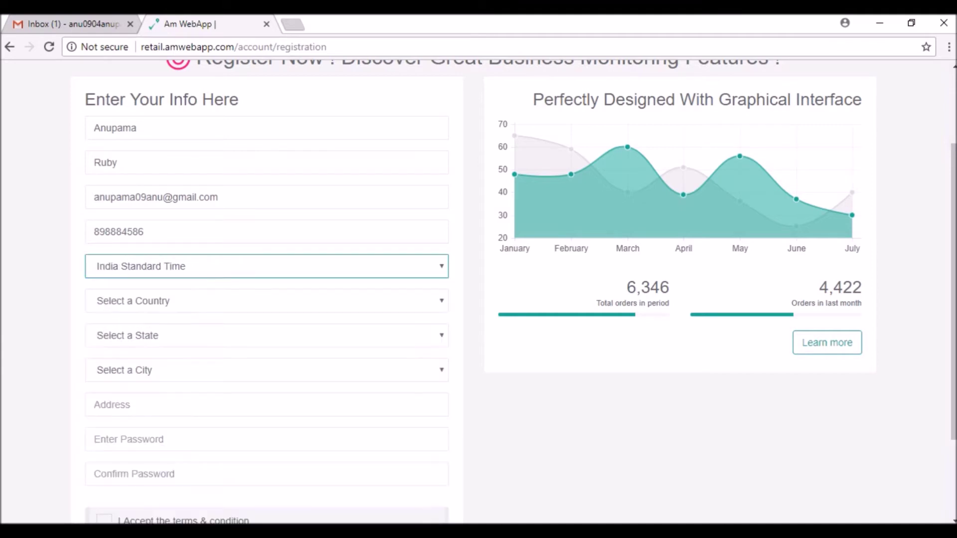
Choose India as country, Himachal Pardesh as state and Manali as city
key(Tab)
key(space)
key(Down)
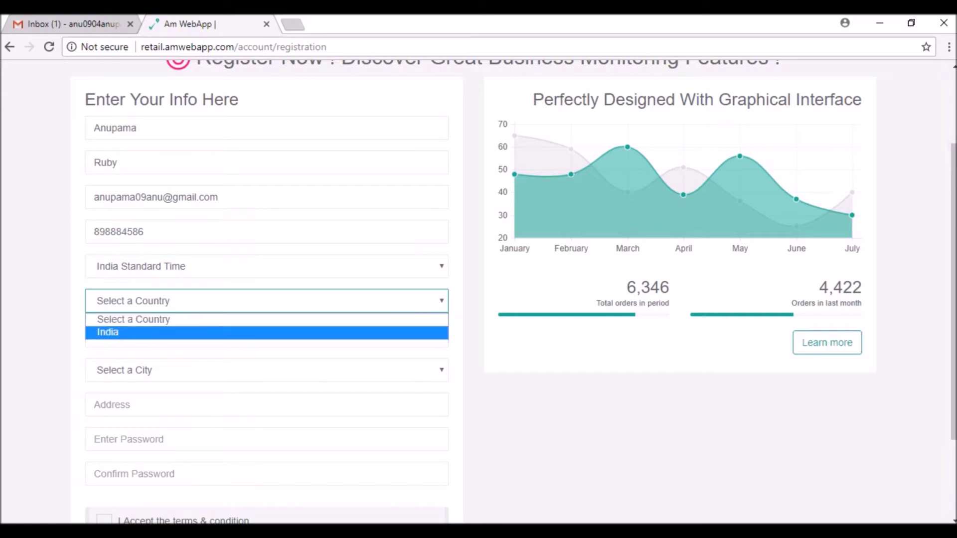
key(Return)
key(Tab)
key(space)
key(Down)
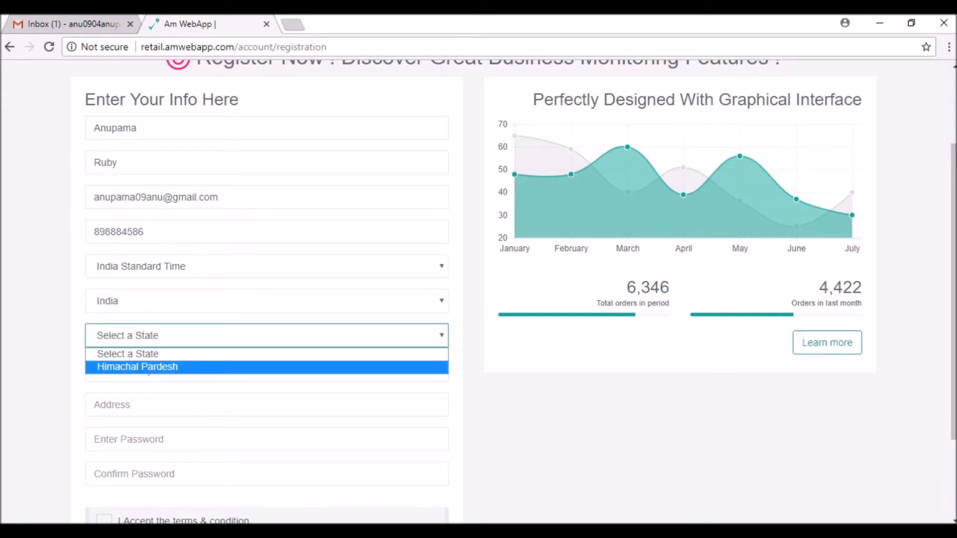
key(Return)
key(Tab)
key(space)
key(Down)
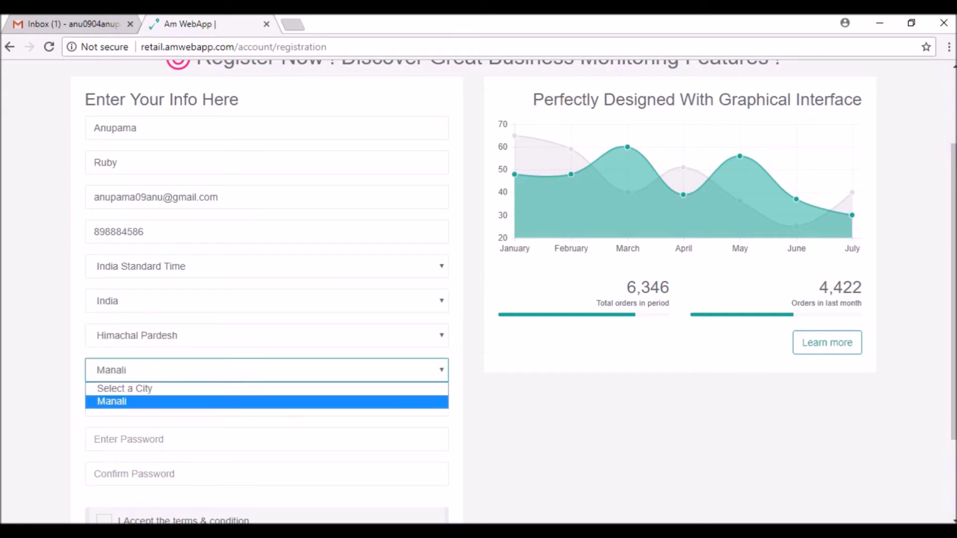
key(Return)
Enter the Gompa Road address, then the password and its confirmation
key(Tab)
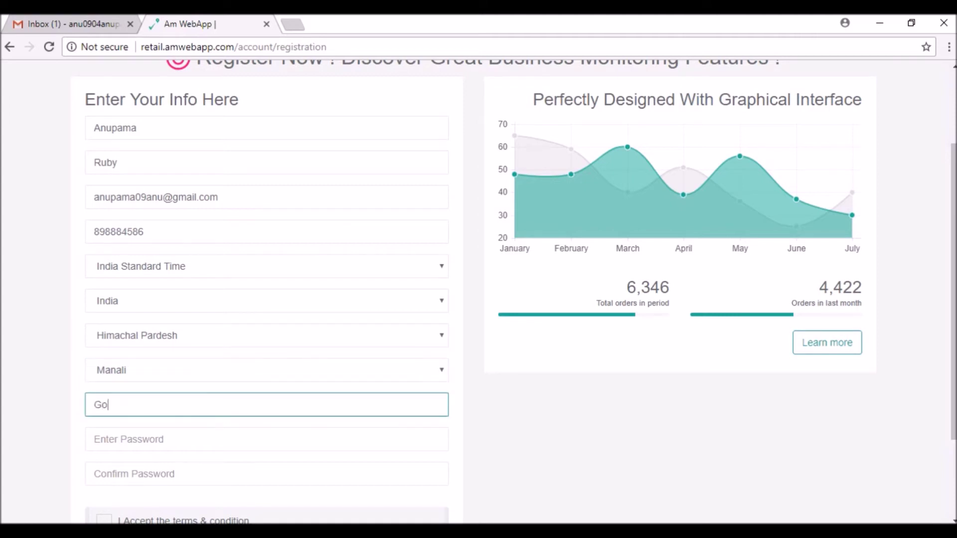
key(Tab)
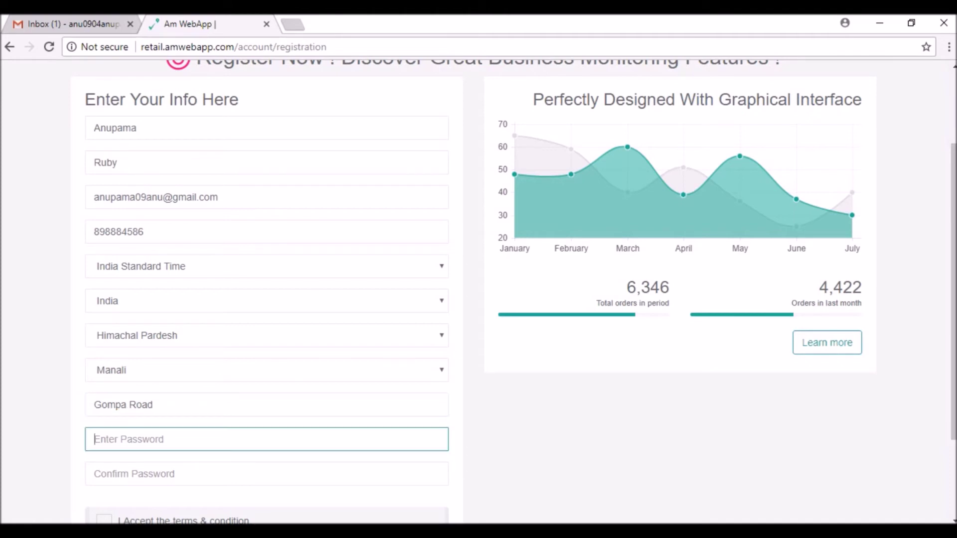
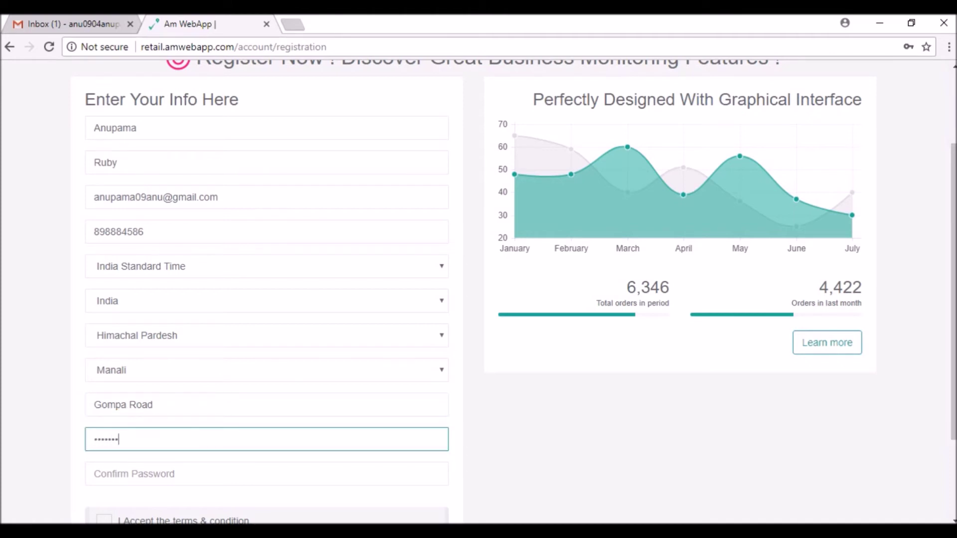
key(Tab)
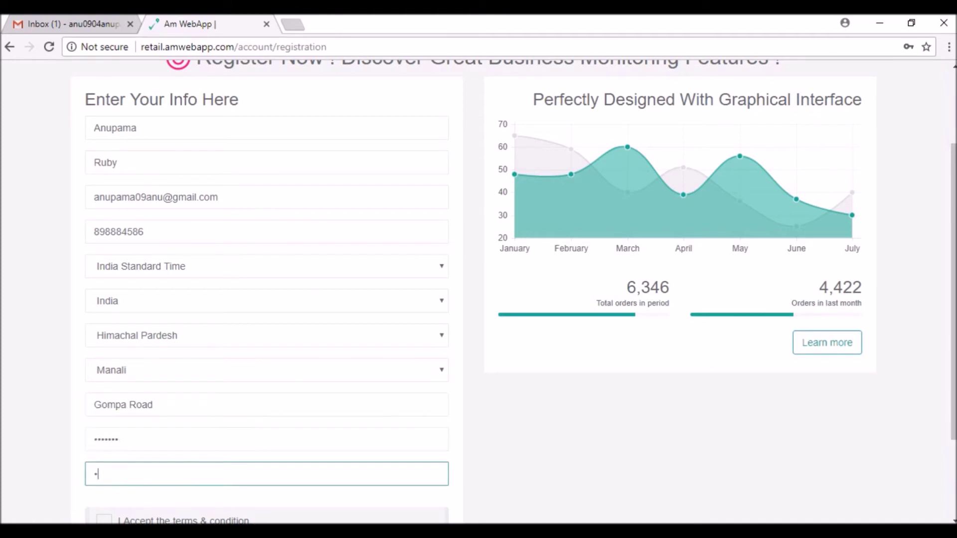
Tick 'I Accept the terms & condition' and submit the registration via Click to Continue
key(Tab)
scroll(478, 291, down, 2)
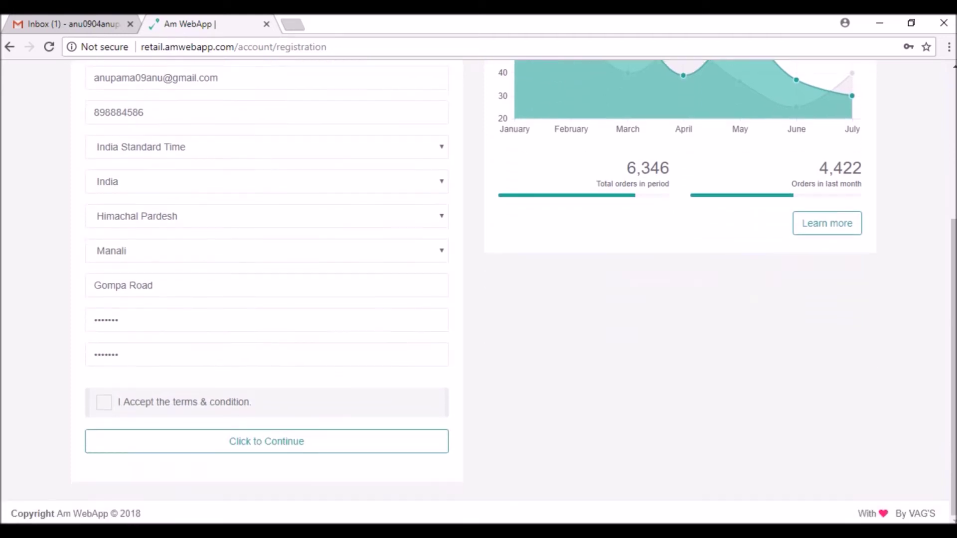
key(Tab)
key(space)
key(Tab)
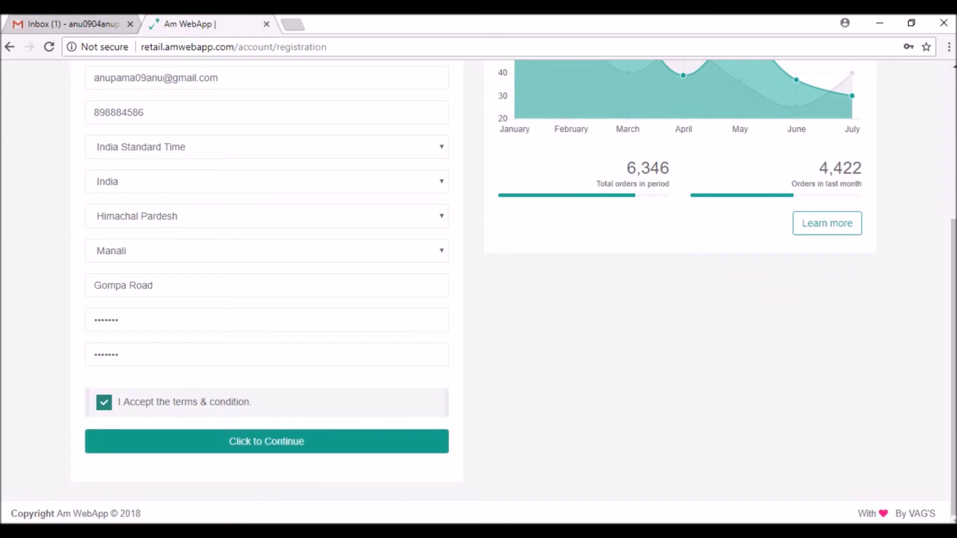
key(Return)
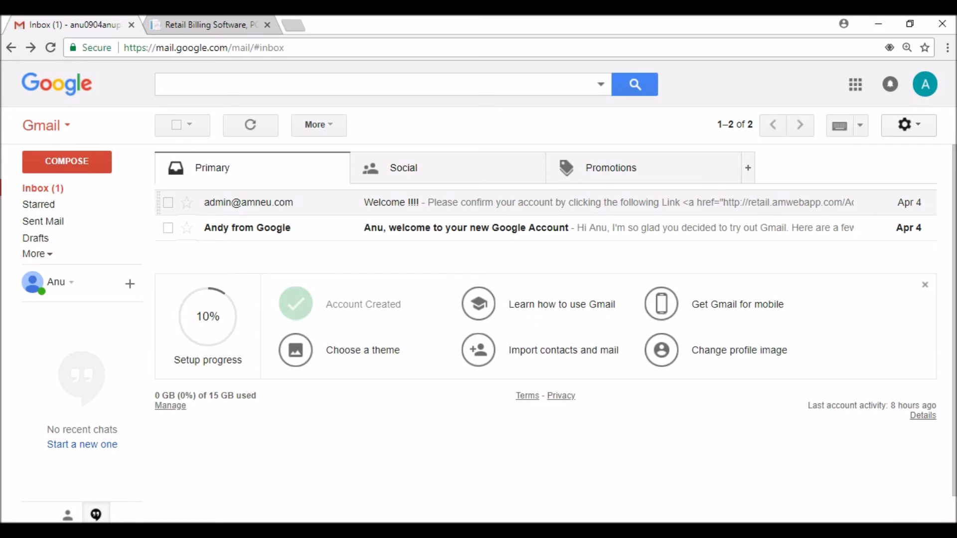
Follow the ConfirmEmail link in the Welcome email, proceed past the warning, and reach the login page
click(249, 202)
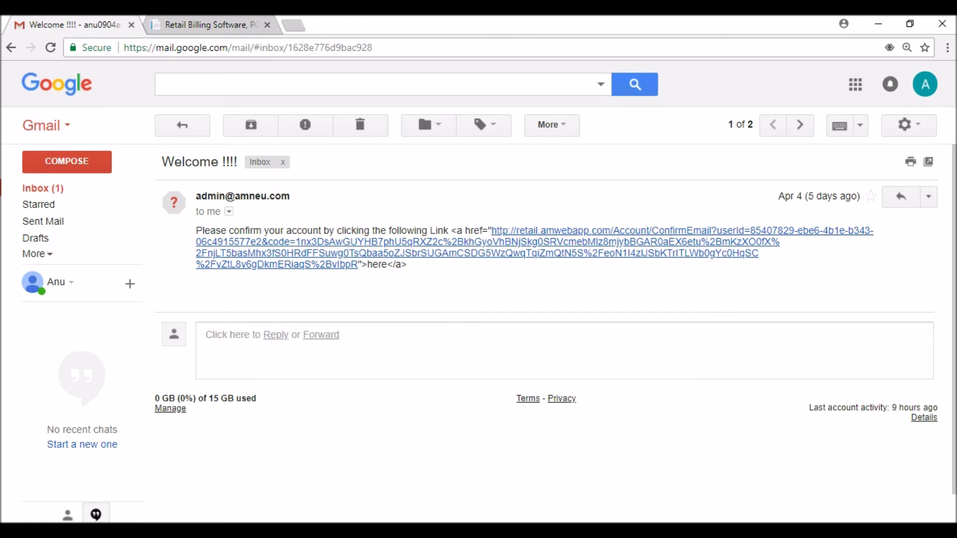
click(598, 231)
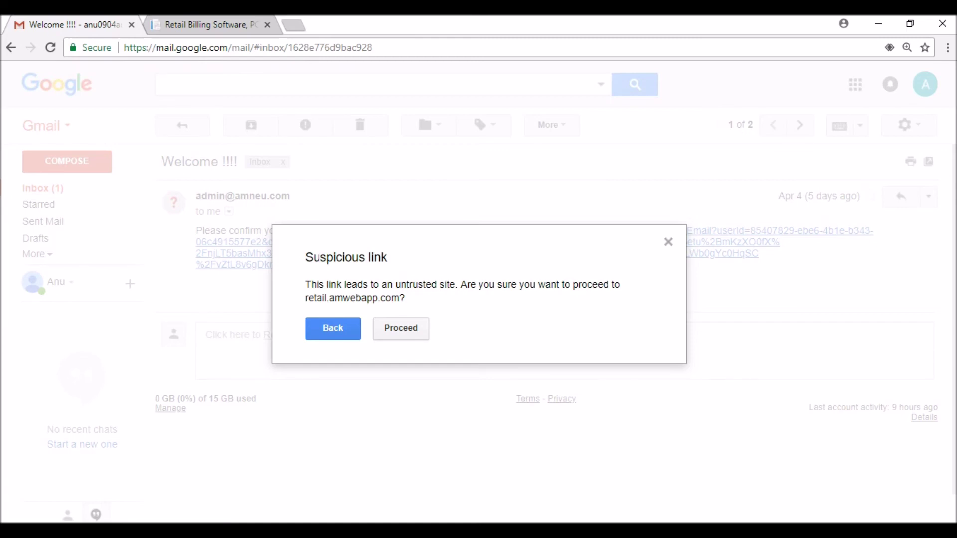
click(401, 328)
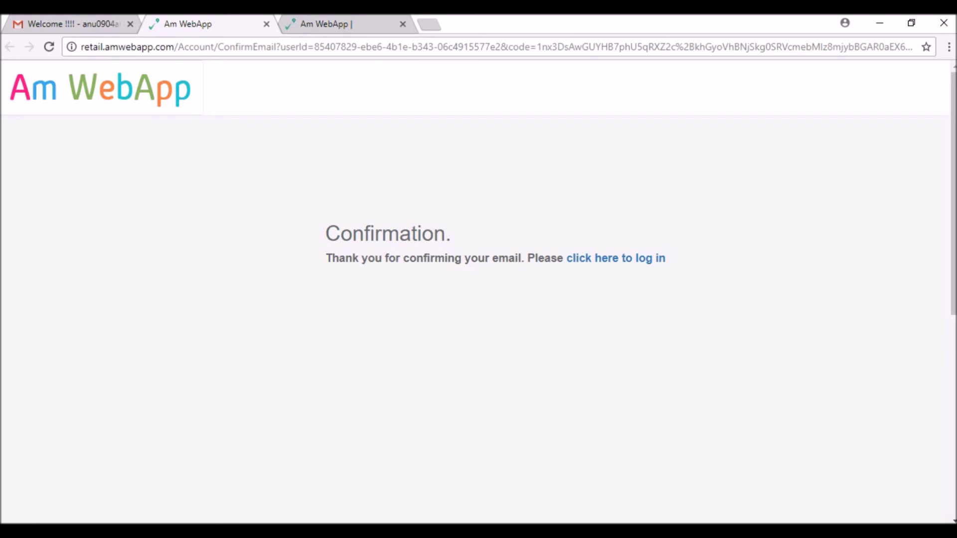
click(615, 258)
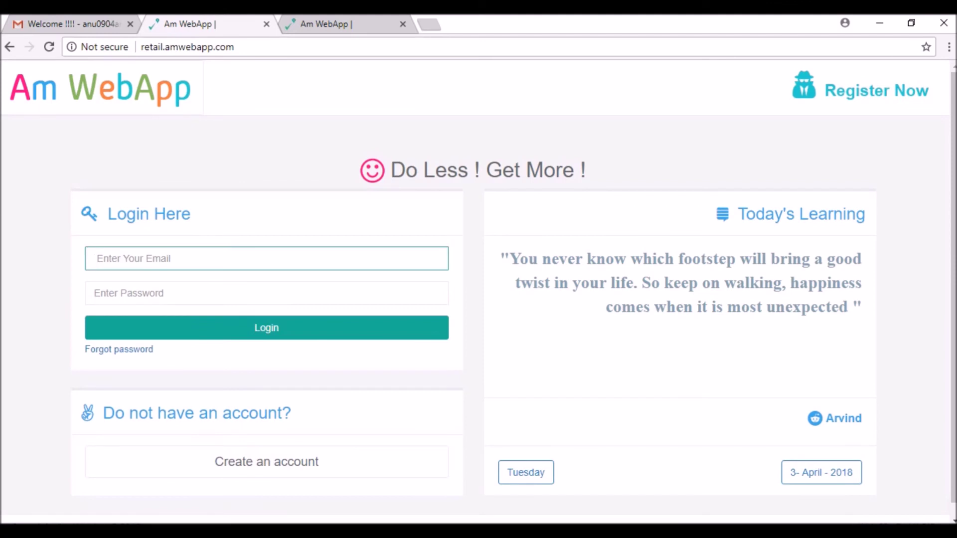
text(anu)
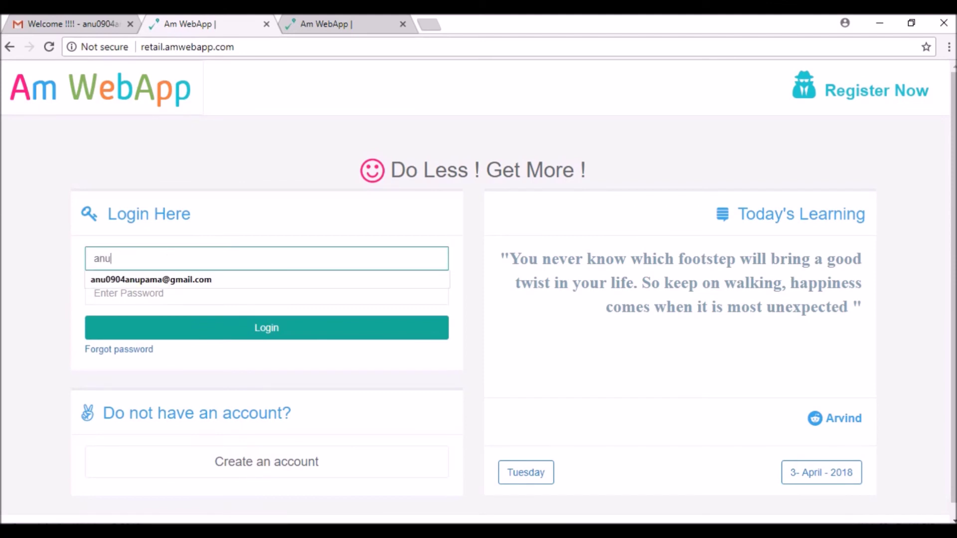
text(09)
Log in with the registered email and password to reach the retail dashboard
key(Down)
key(Return)
key(Tab)
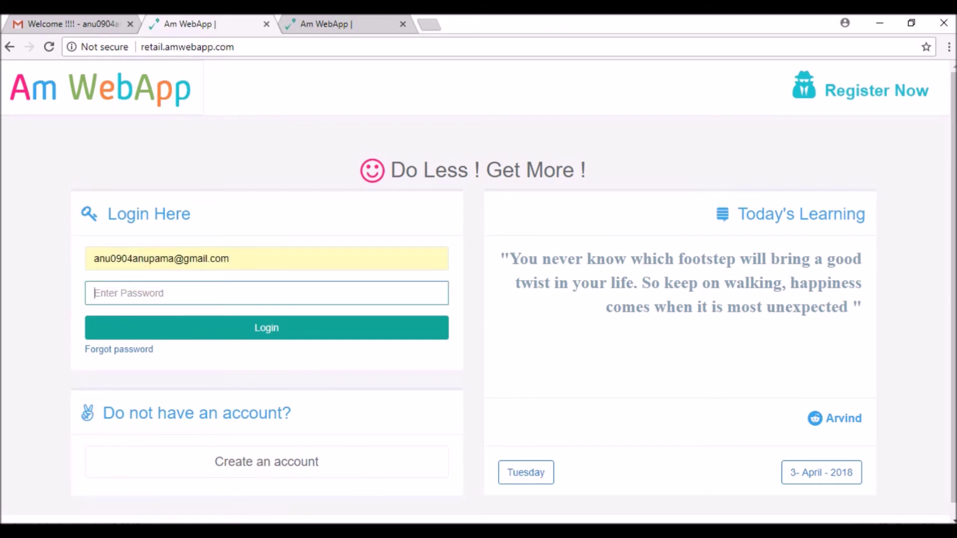
text(*******)
key(Return)
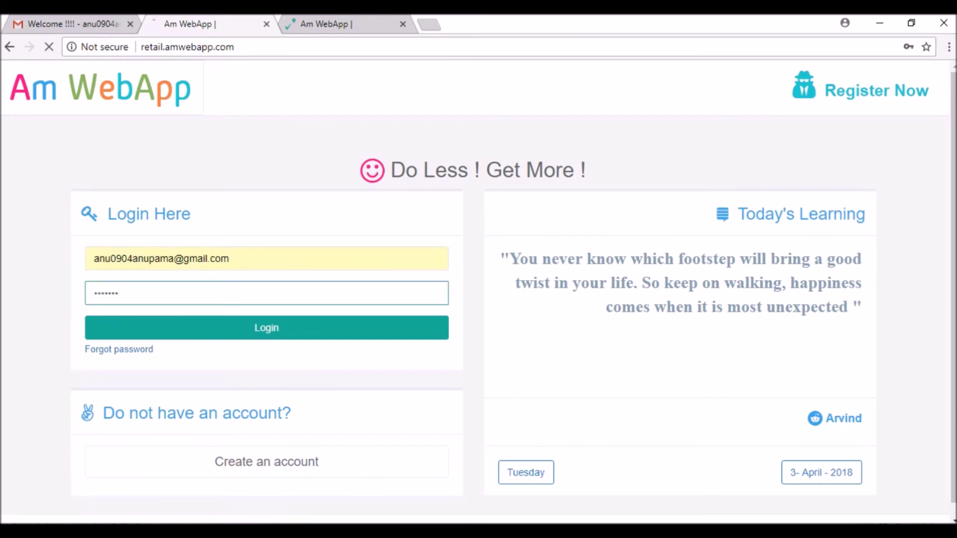